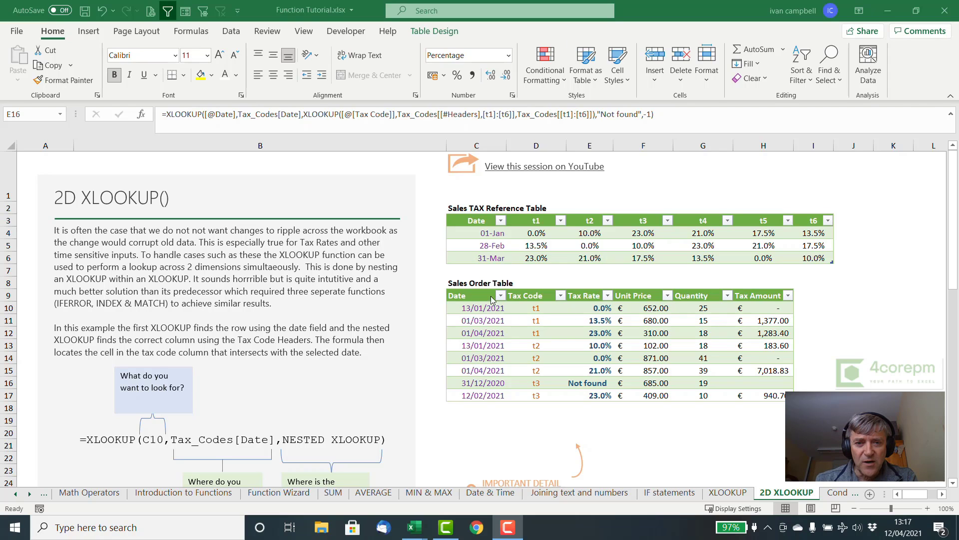
Examine the effective dates and their t1 tax rates in the Sales TAX Reference Table
left_click(492, 233)
left_click(492, 233)
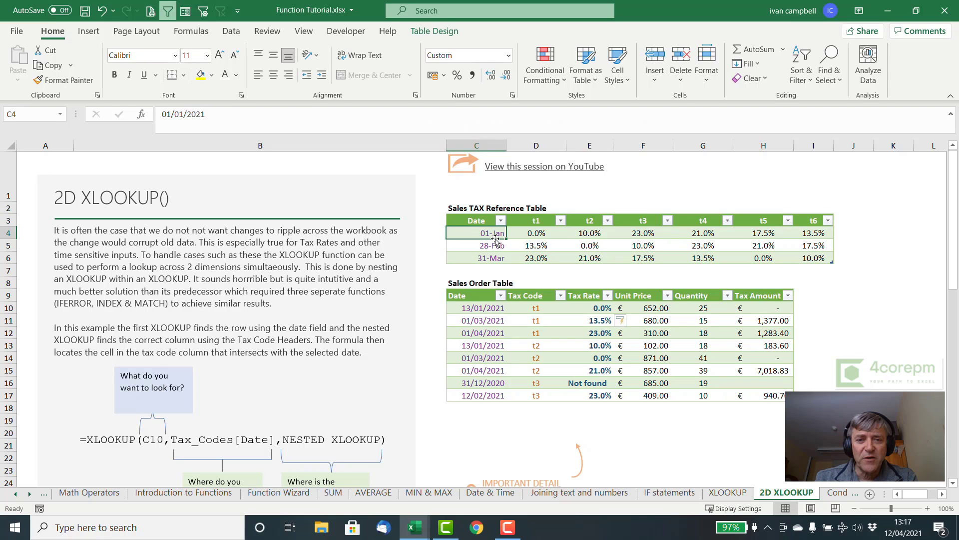
left_click(495, 245)
left_click(494, 235)
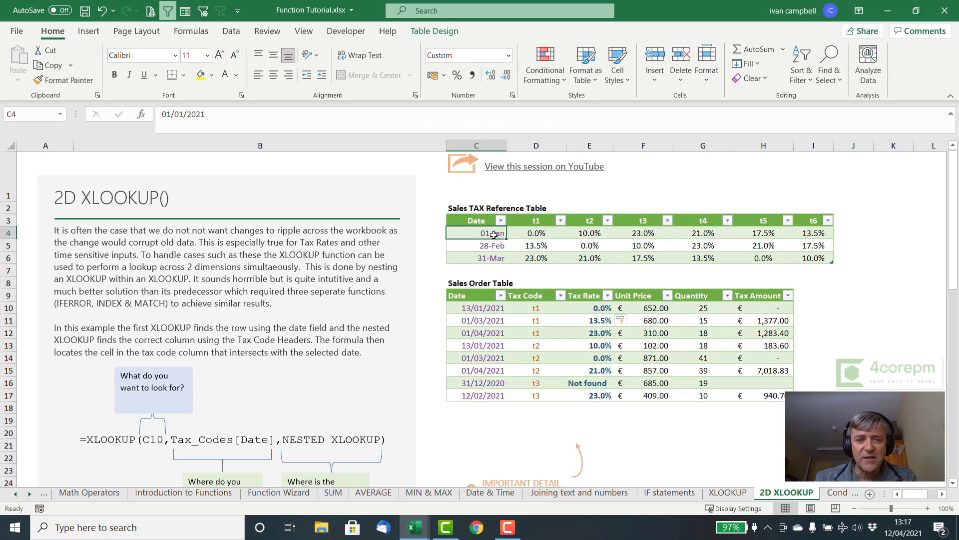
left_click(535, 232)
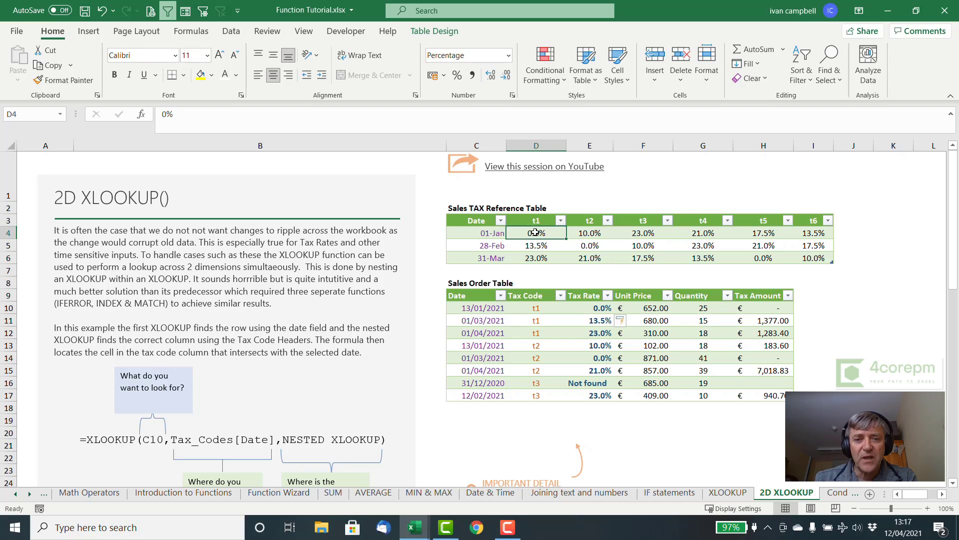
left_click(485, 247)
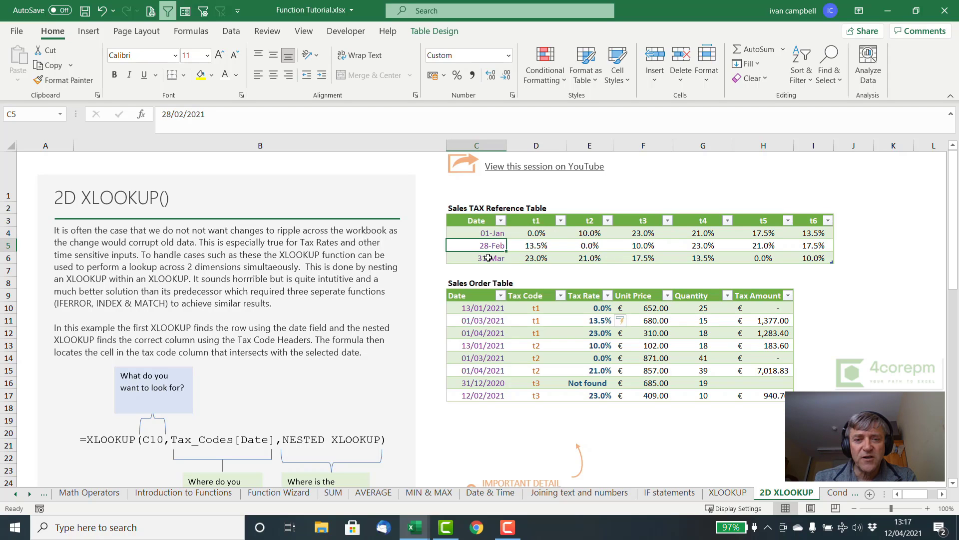
left_click(488, 257)
left_click(490, 245)
left_click(529, 244)
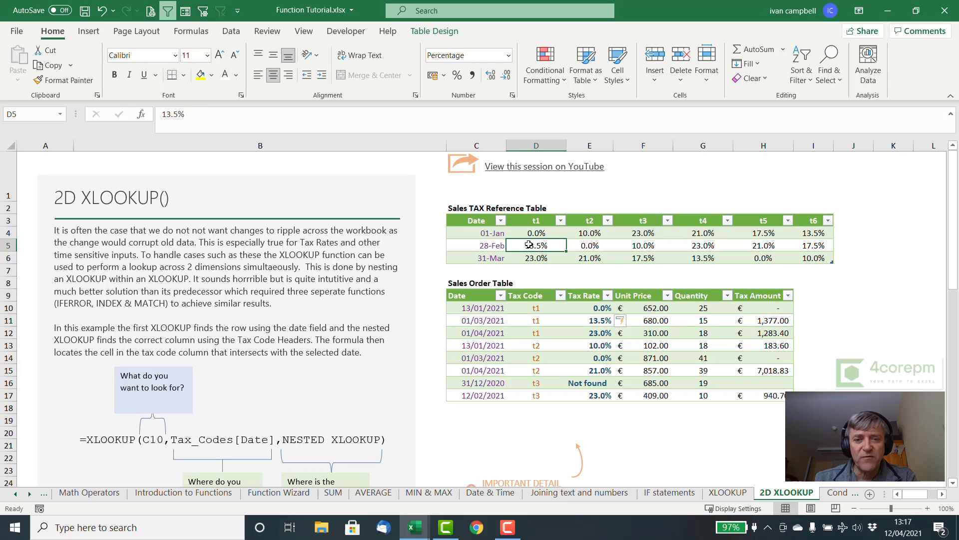
left_click(485, 258)
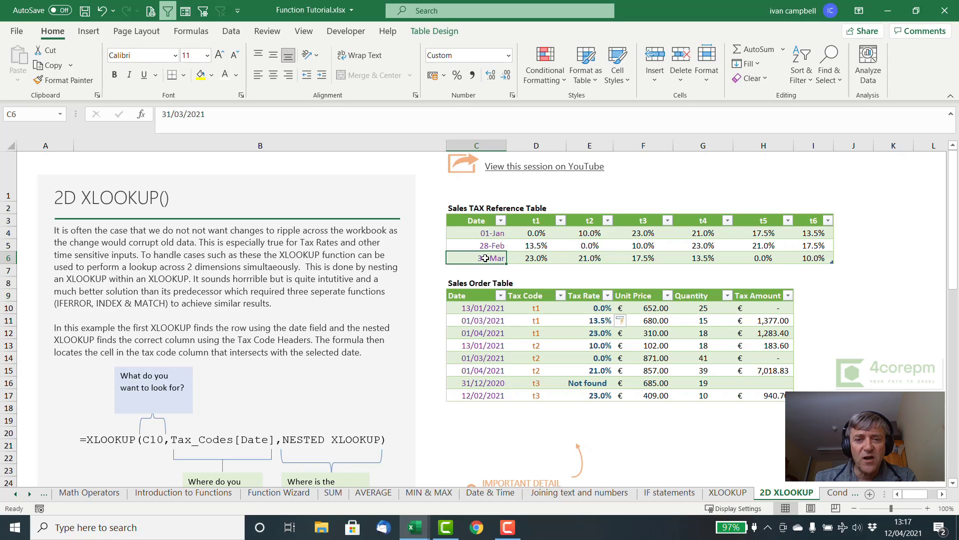
left_click(529, 258)
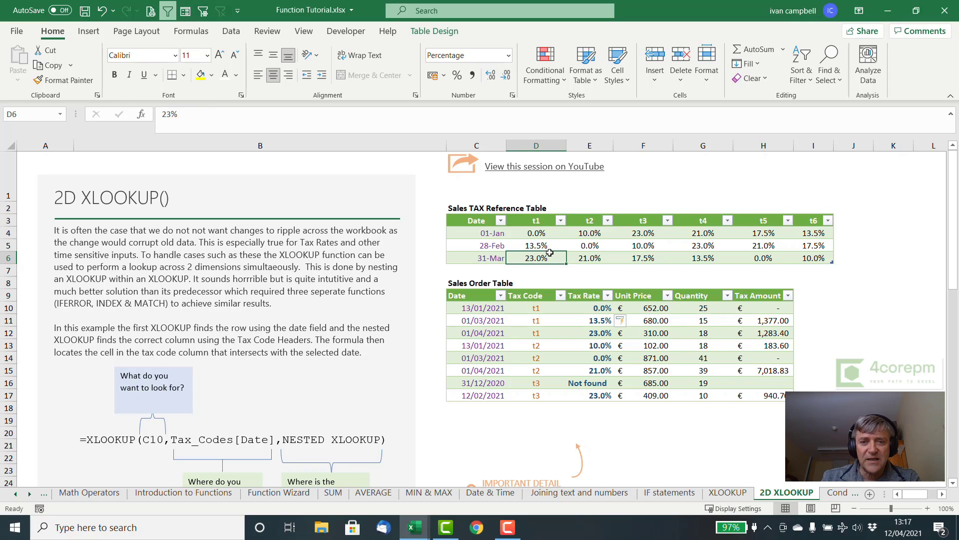
left_click_drag(494, 233, 535, 259)
left_click(493, 232)
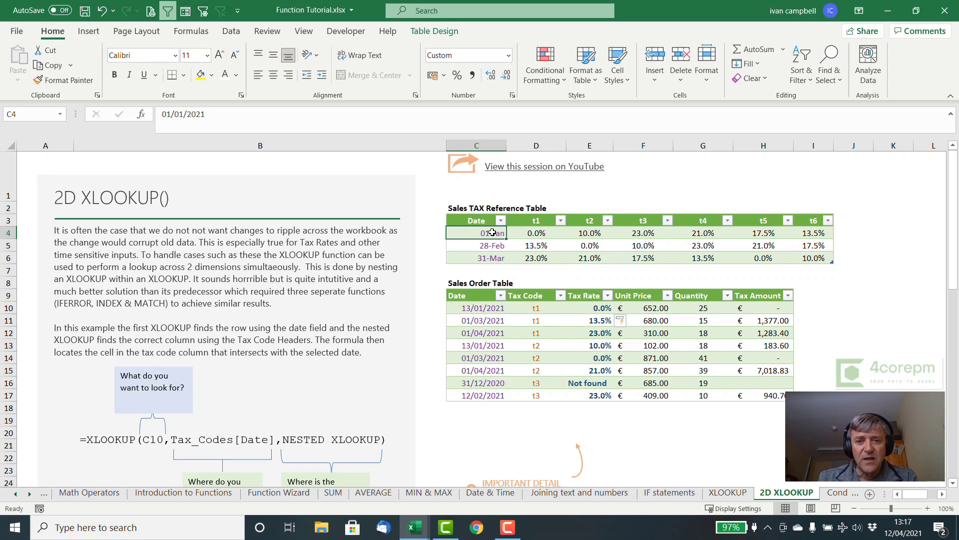
left_click(528, 234)
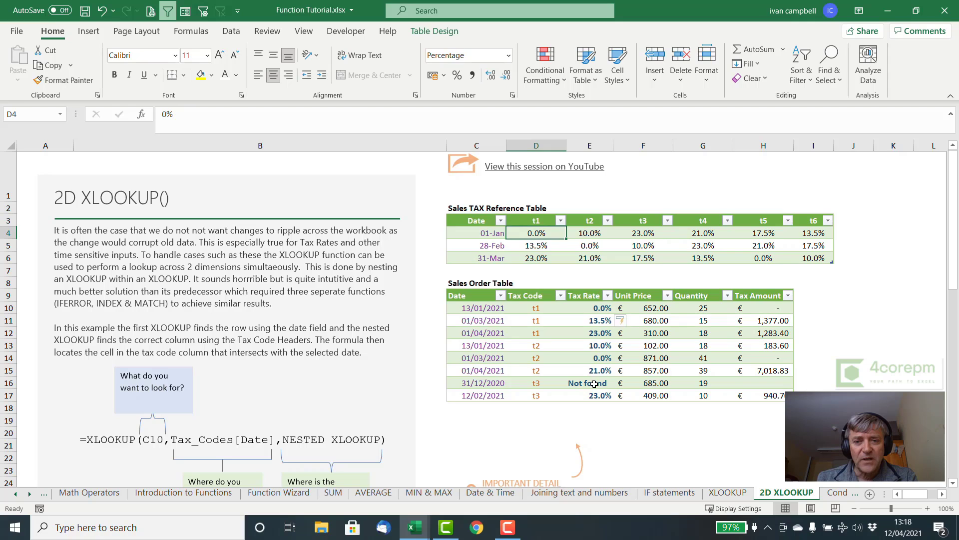
Examine the date, tax code and Tax Rate formula in the first row of the Sales Order Table
left_click(475, 309)
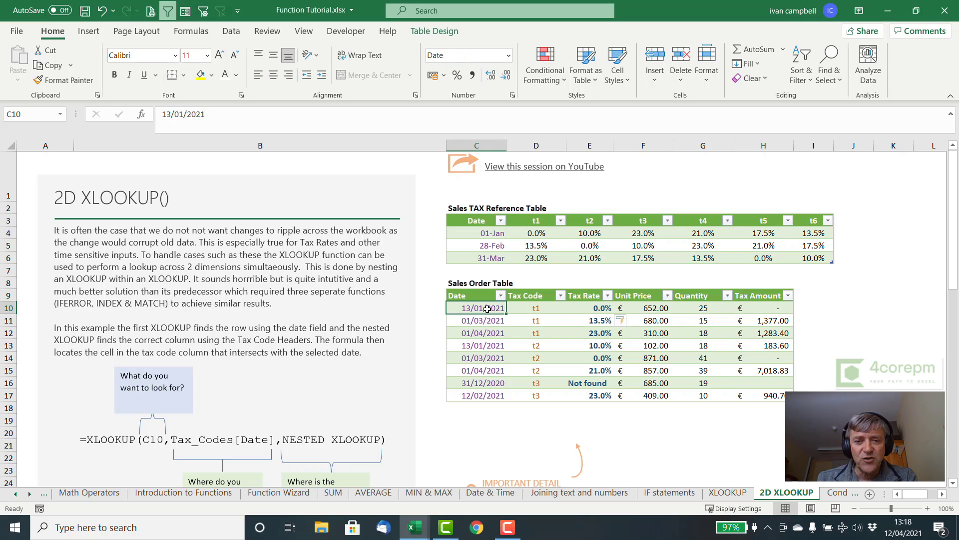
key("Right")
left_click(585, 309)
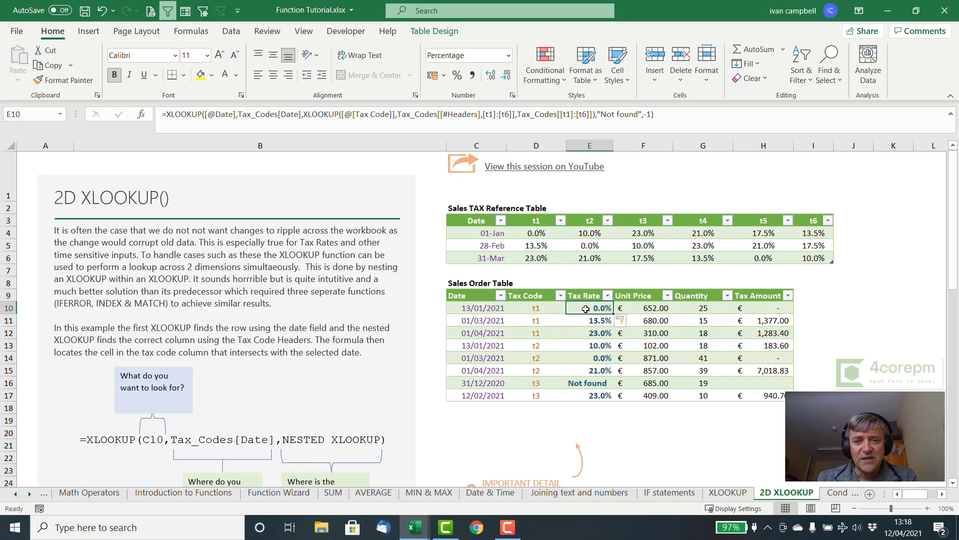
left_click(492, 310)
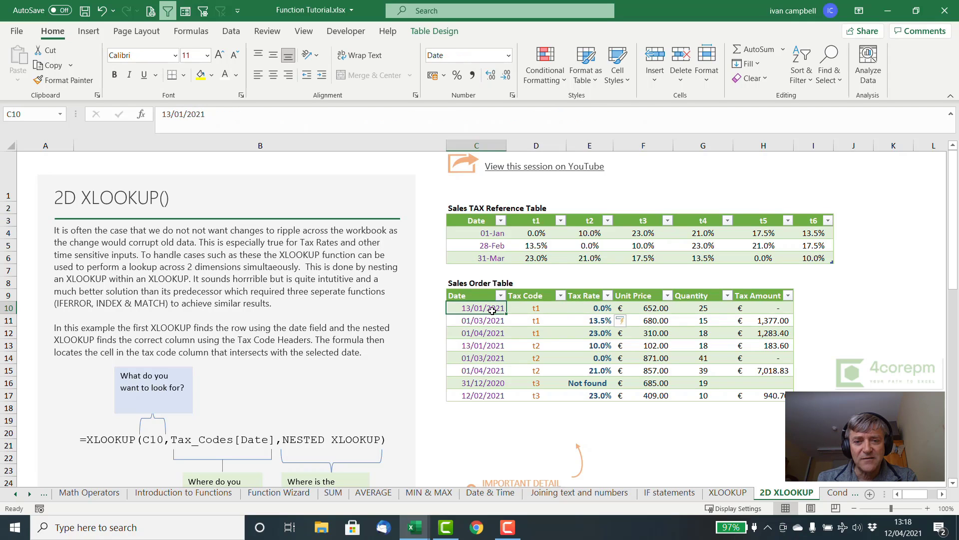
left_click(595, 309)
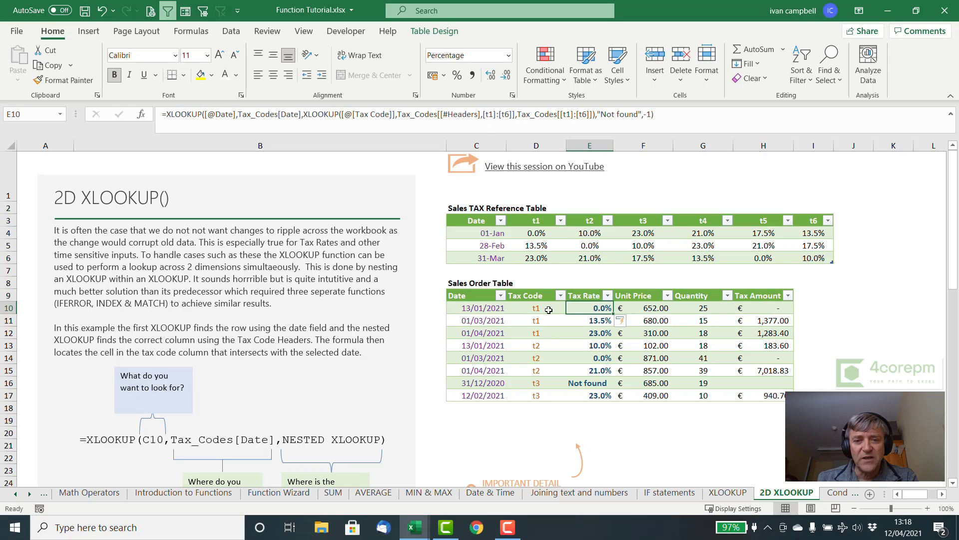
left_click(499, 310)
left_click(553, 309)
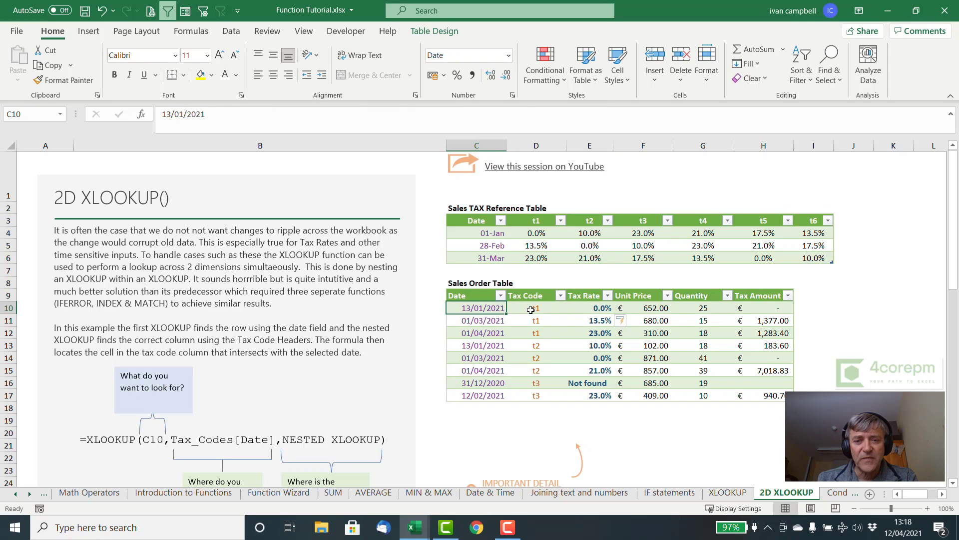
left_click(588, 307)
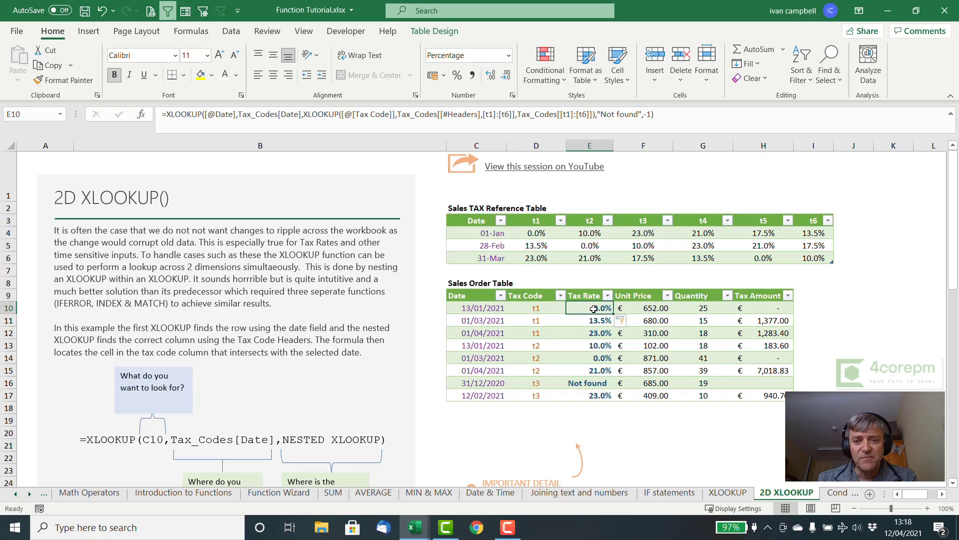
key("Delete")
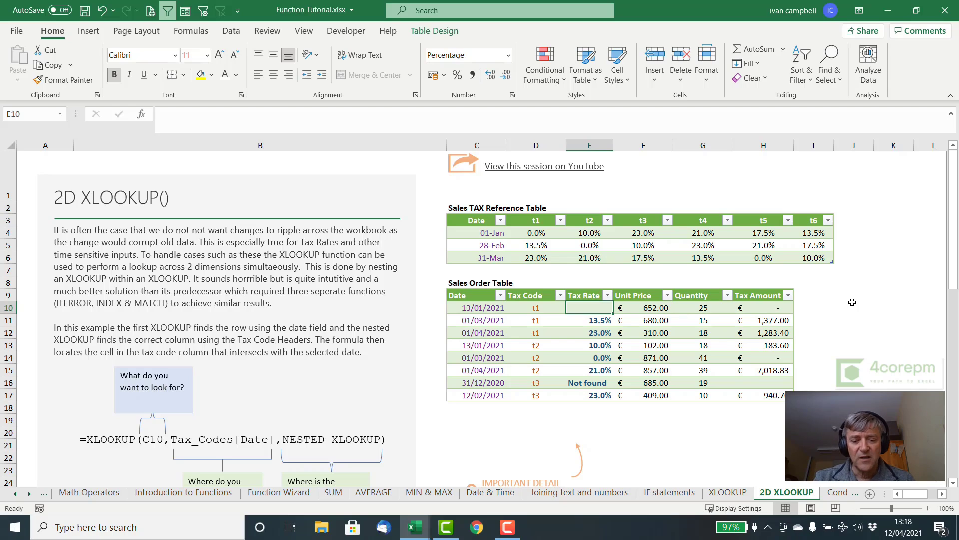
type("=xl")
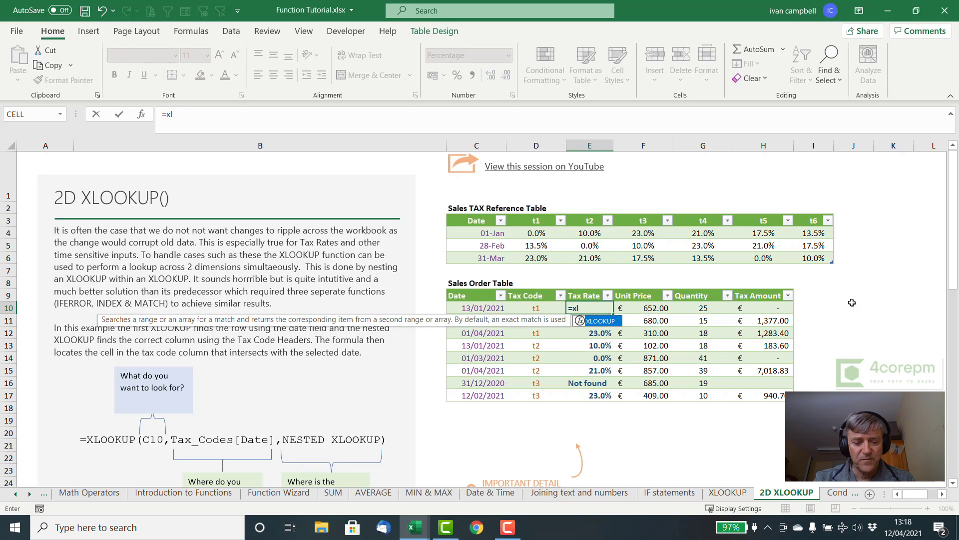
type("ookup(")
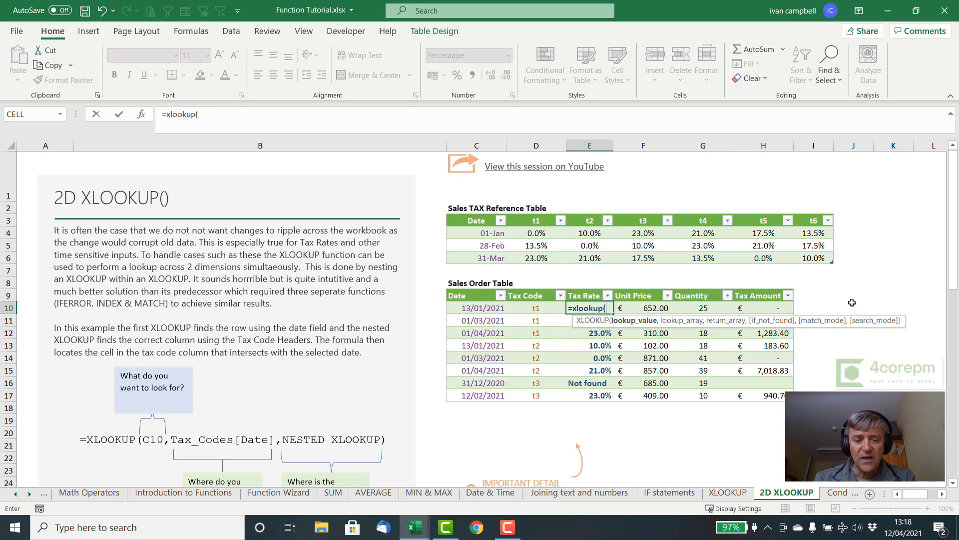
left_click(490, 309)
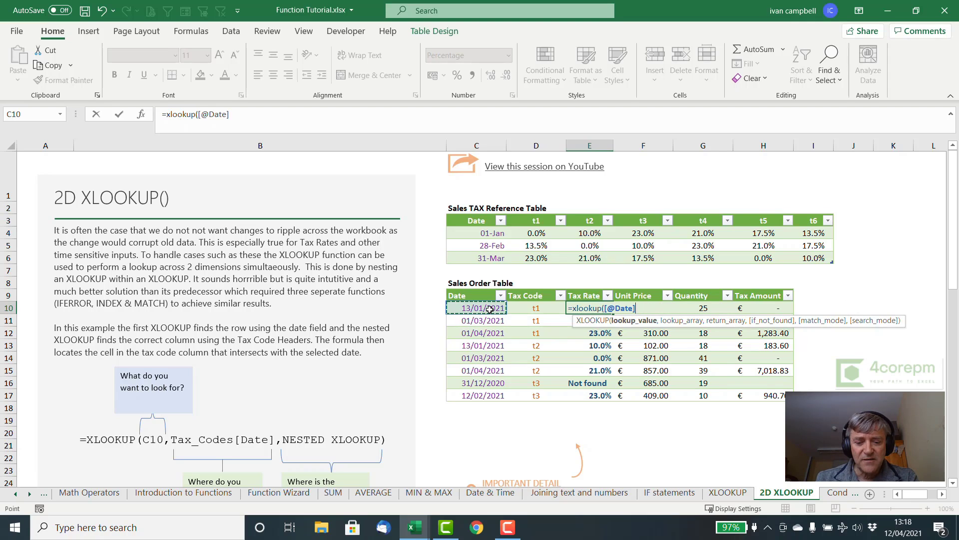
type(",")
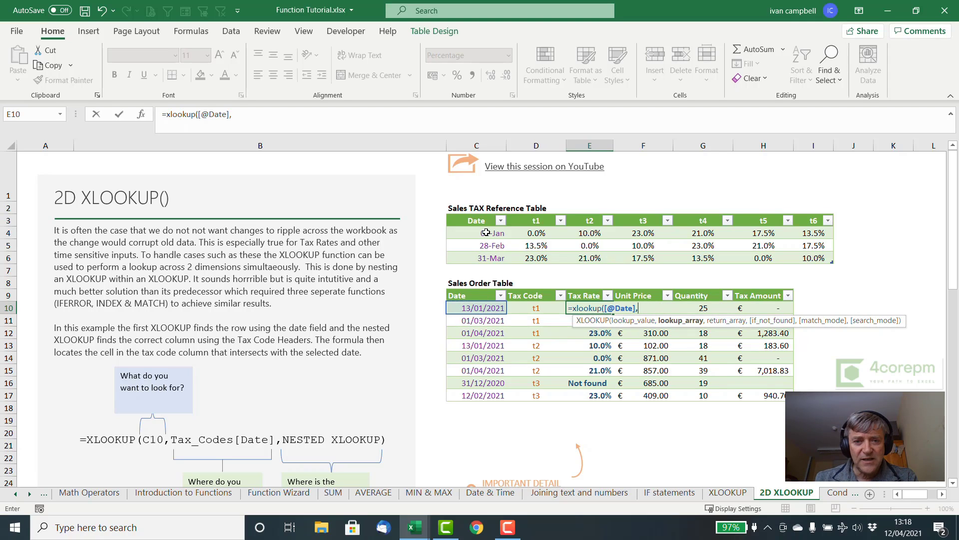
left_click_drag(486, 234, 485, 255)
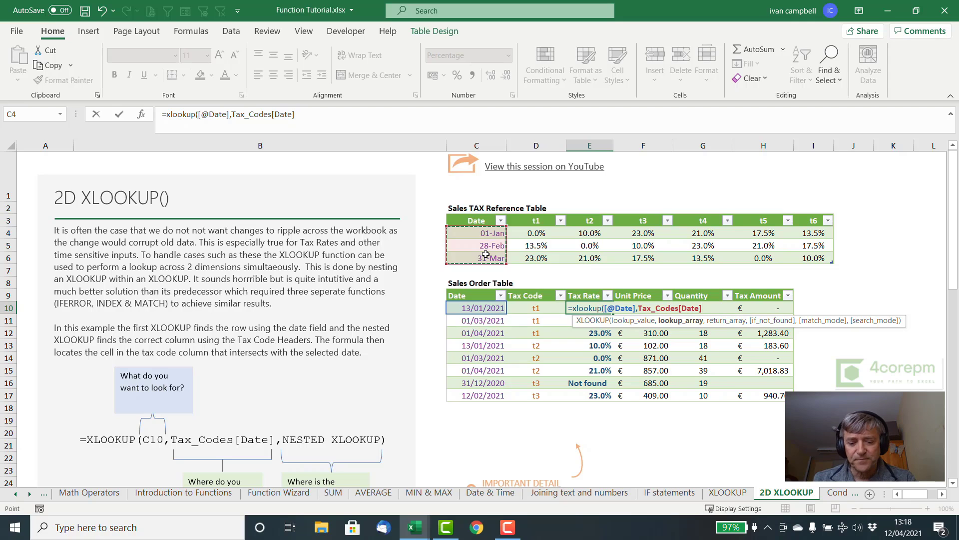
type(",")
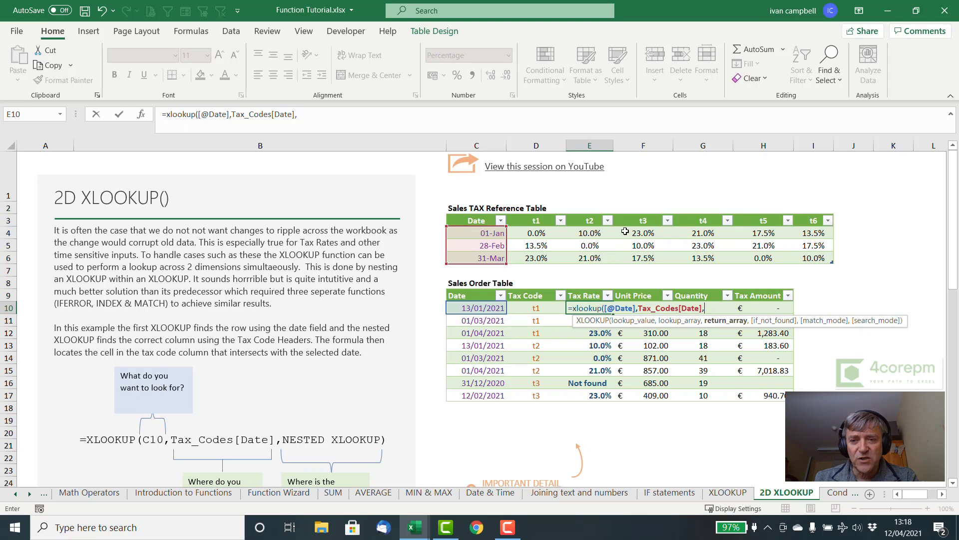
Nest an XLOOKUP as the return array, looking up [@[Tax Code]] in the t1 to t6 headers and returning Tax_Codes[[t1]:[t6]]
type("xl")
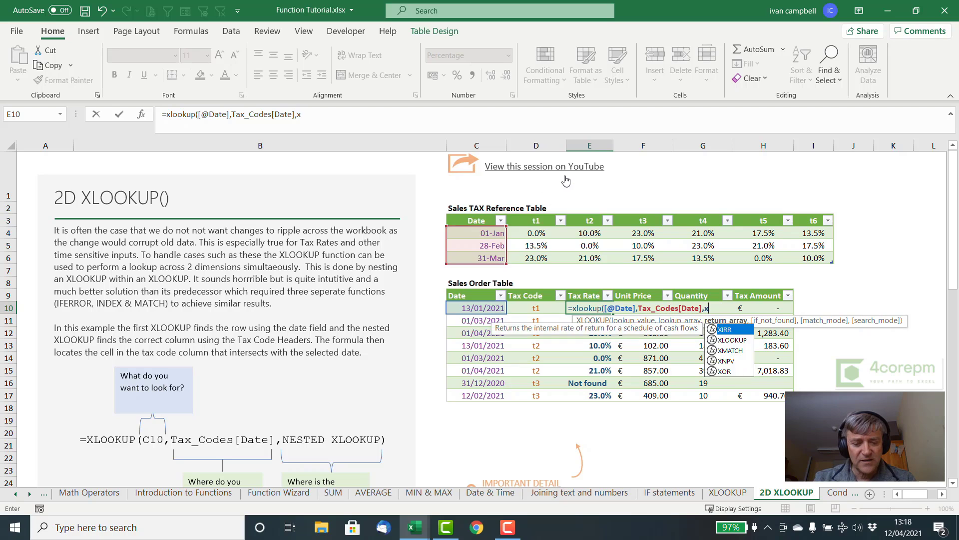
type("ookup")
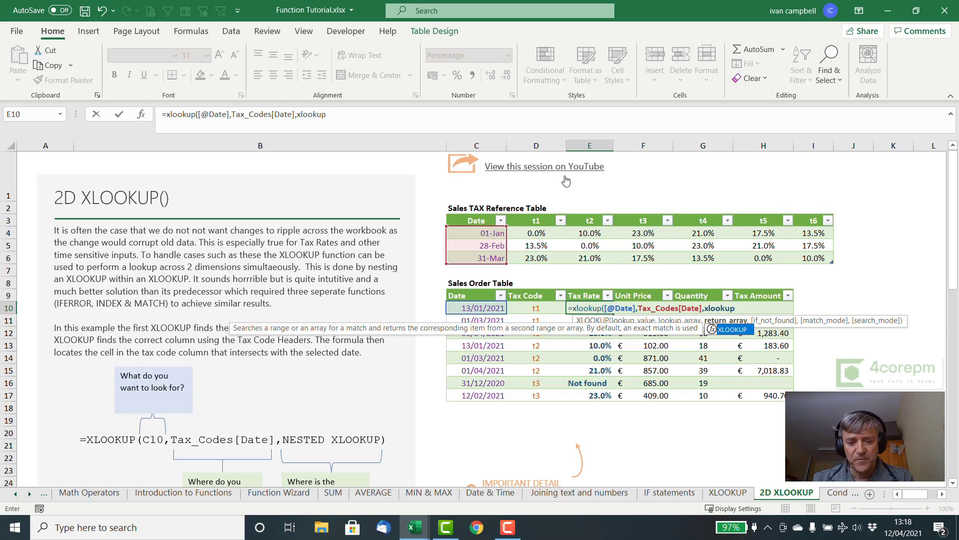
type("(")
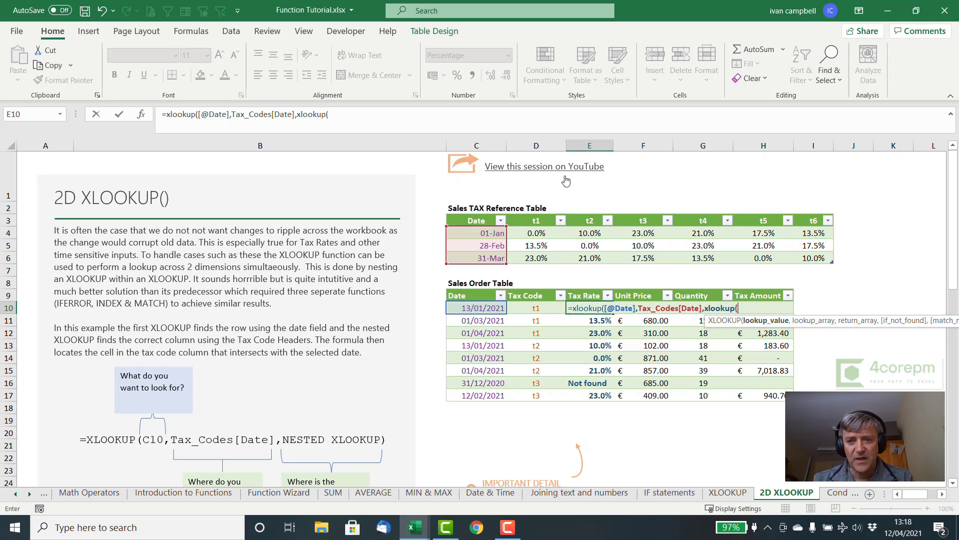
left_click(533, 308)
type(",")
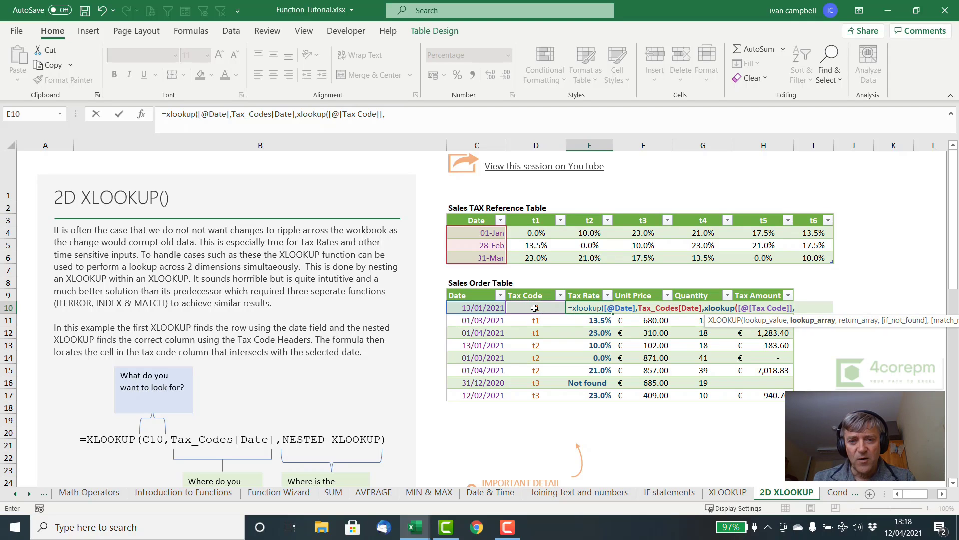
left_click_drag(532, 220, 799, 221)
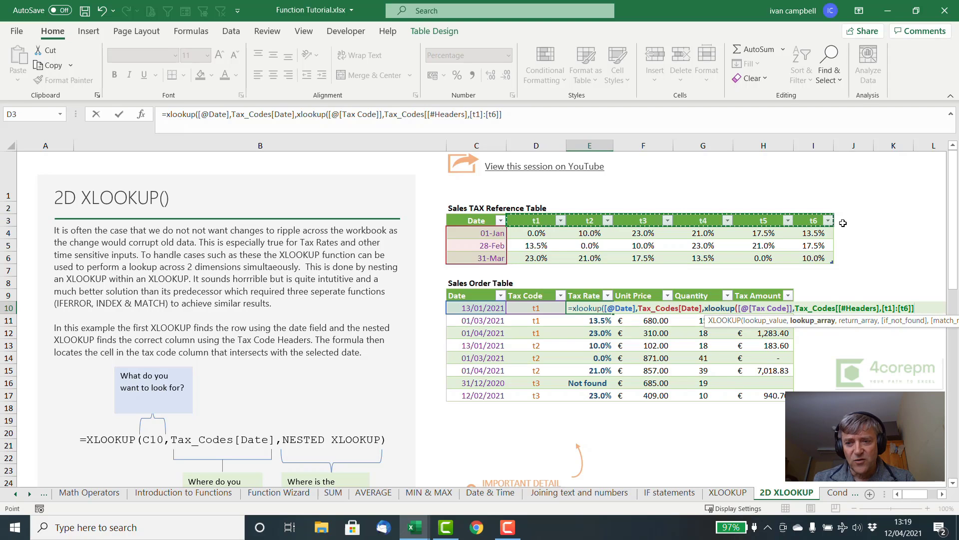
type(",")
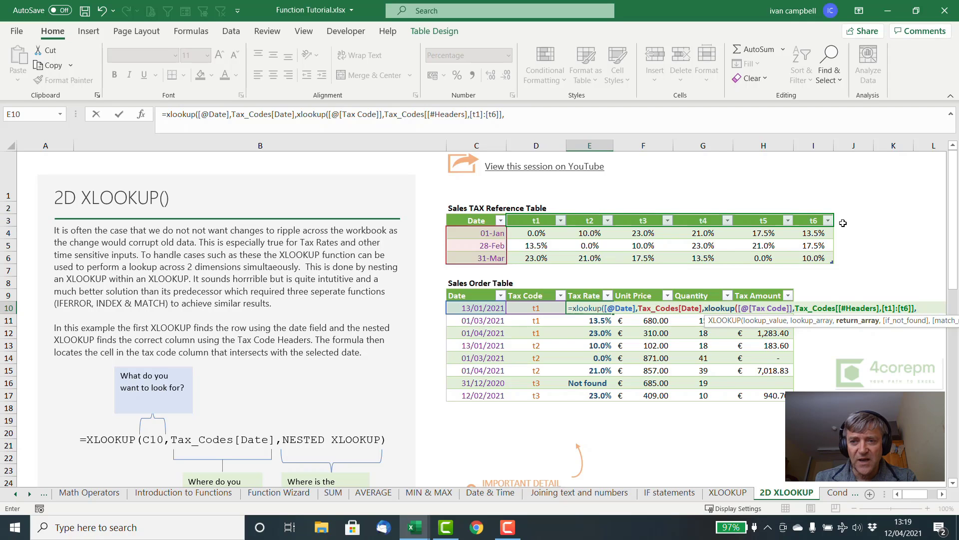
left_click(536, 233)
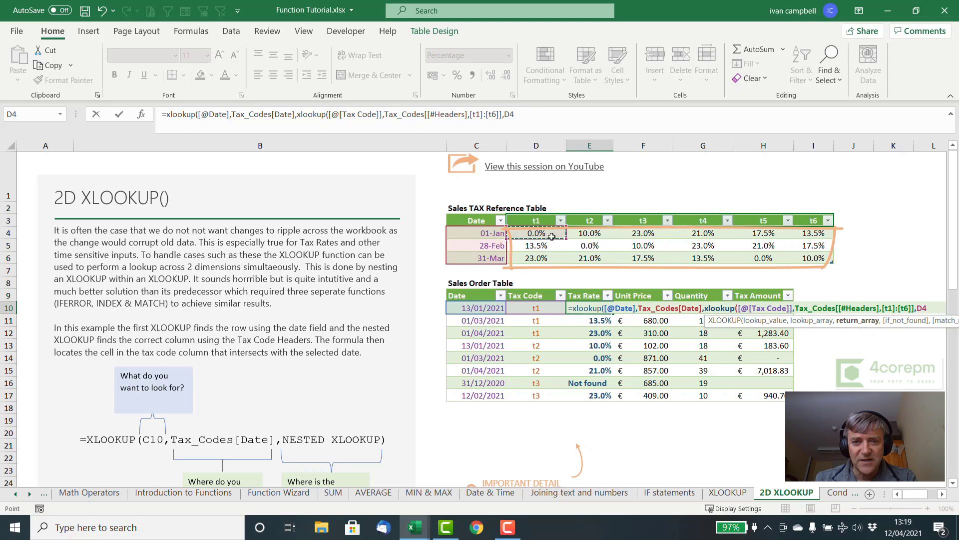
left_click_drag(552, 236, 813, 258)
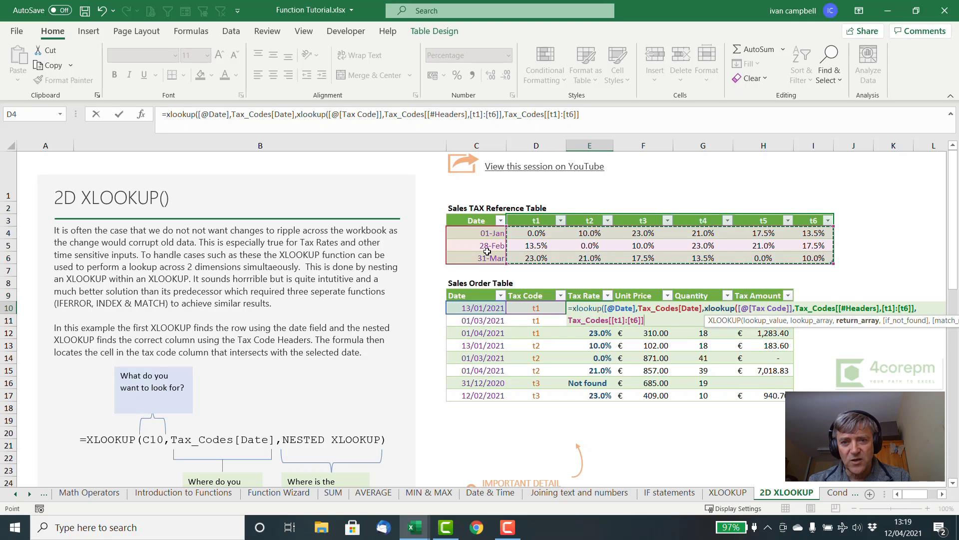
type(")")
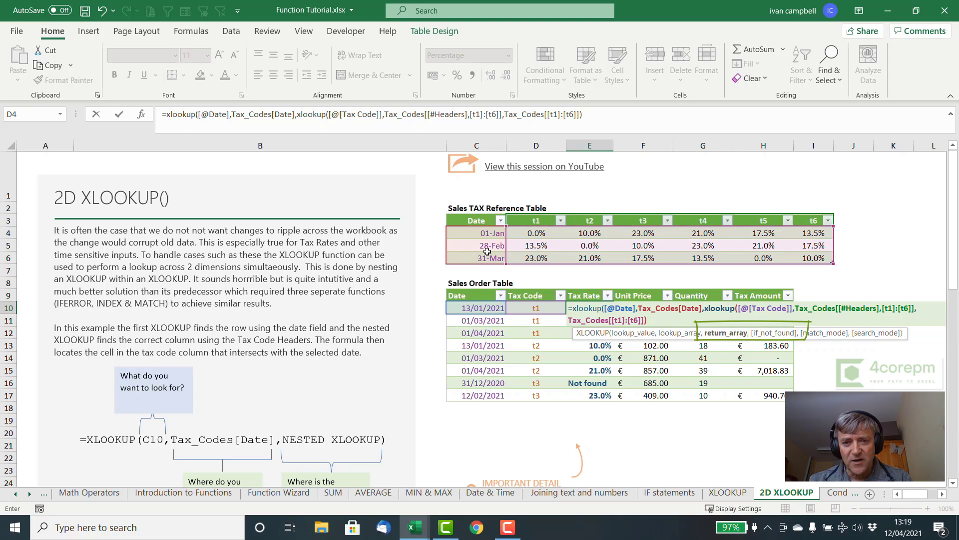
Complete the outer XLOOKUP in E10 with "Not Found" as the if-not-found value and match mode -1 (exact match or next smaller item)
type(",")
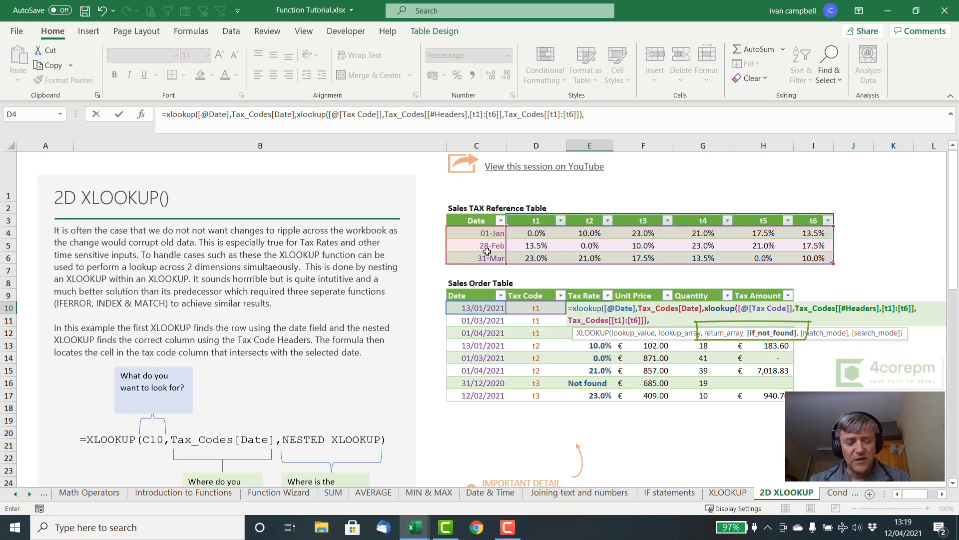
type("\"N")
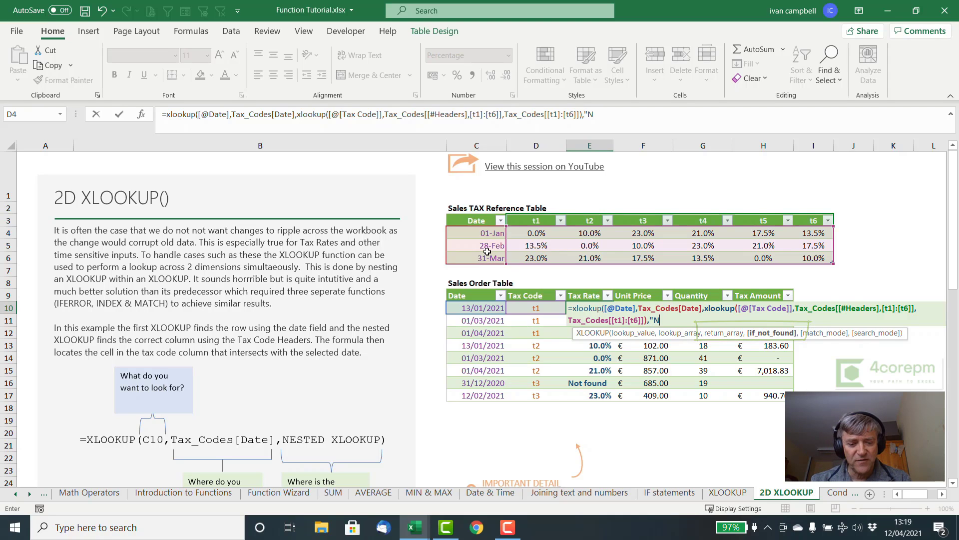
type("ot Found")
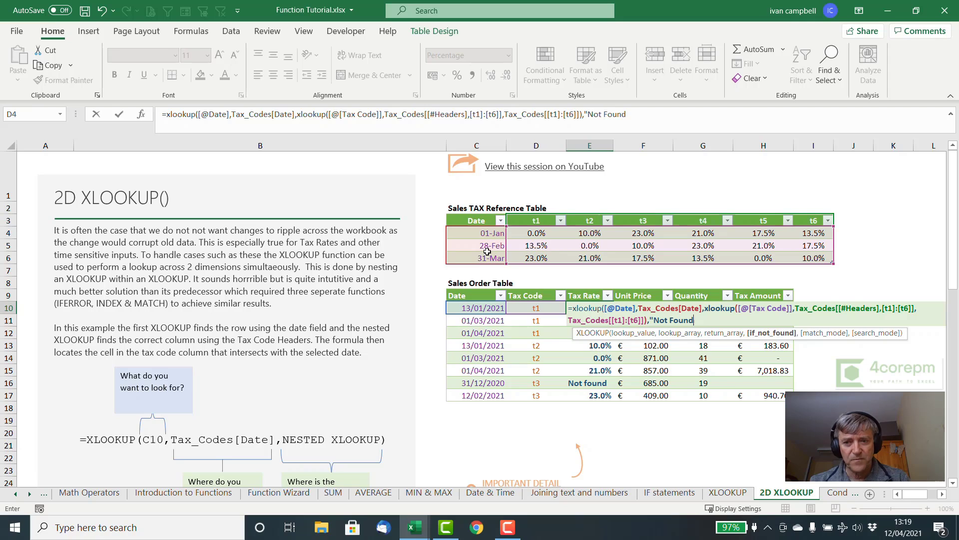
type("\",")
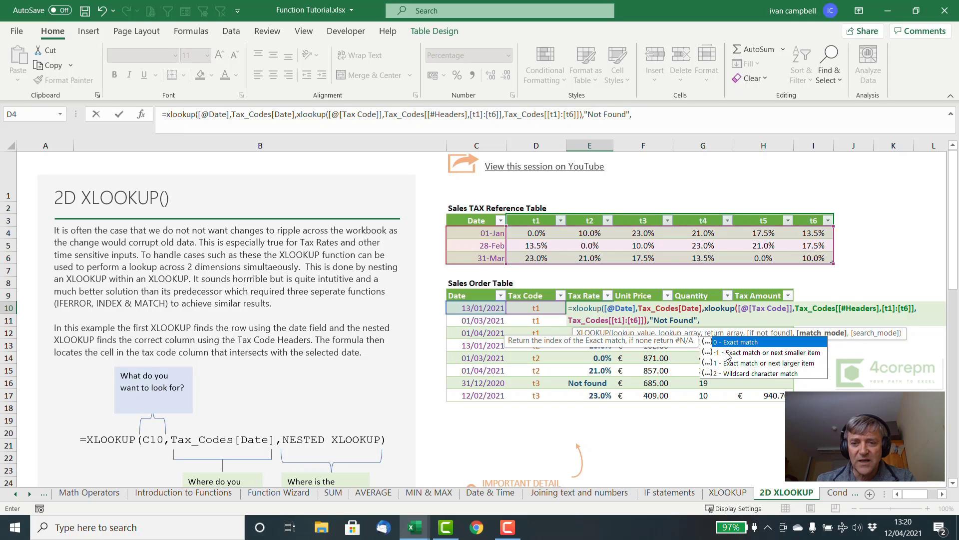
left_click(712, 320)
type("-1")
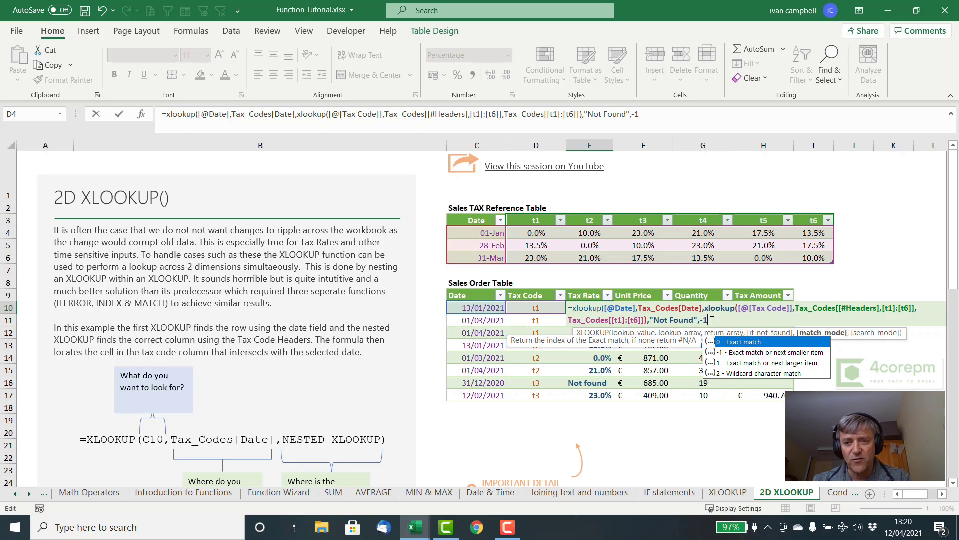
type(")")
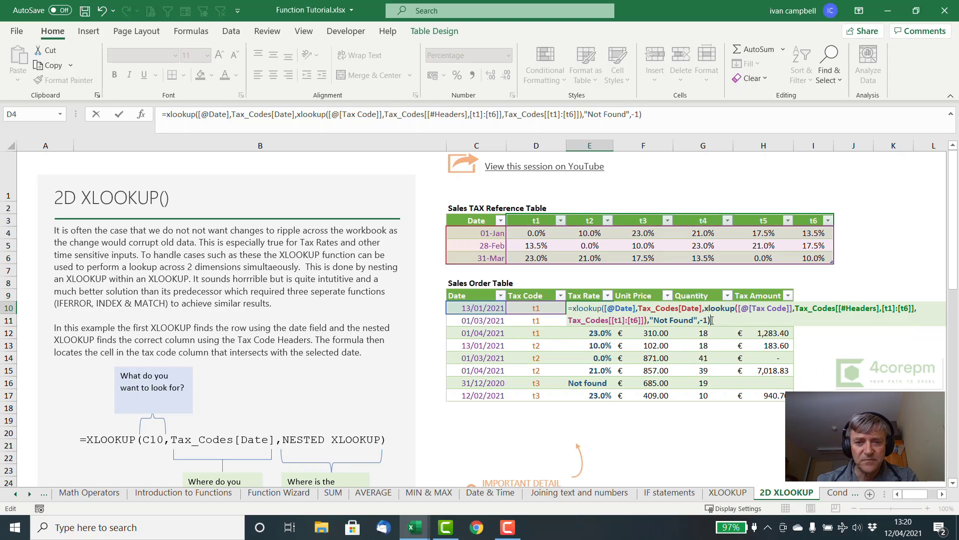
key("Return")
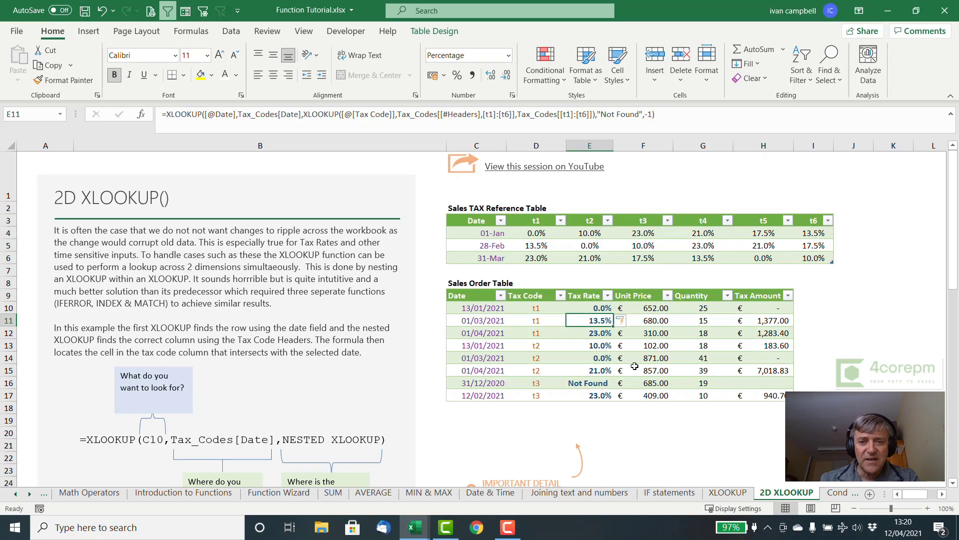
Check the tax rates of the first three t1 orders against the effective dates and t1 rates in the Sales TAX Reference Table
left_click(472, 311)
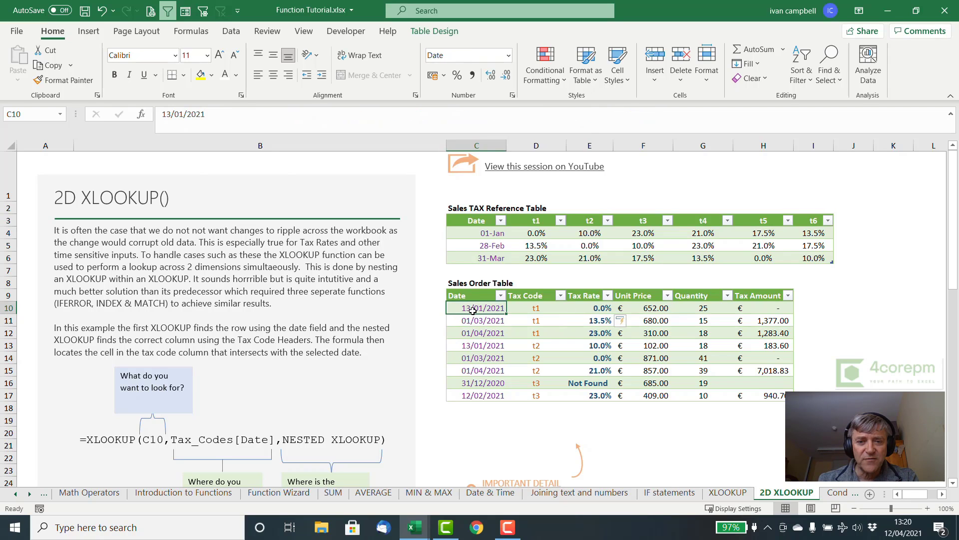
left_click(537, 308)
left_click(593, 309)
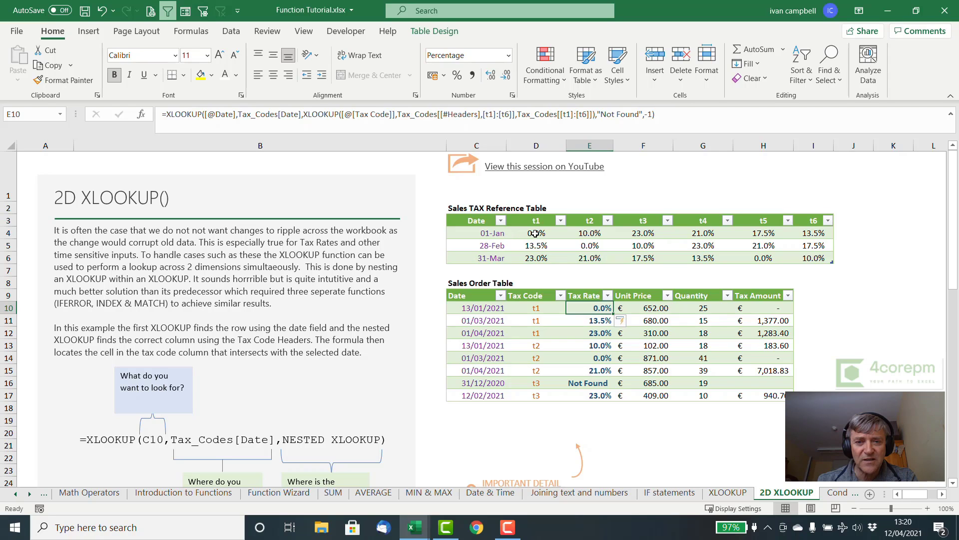
left_click(595, 321)
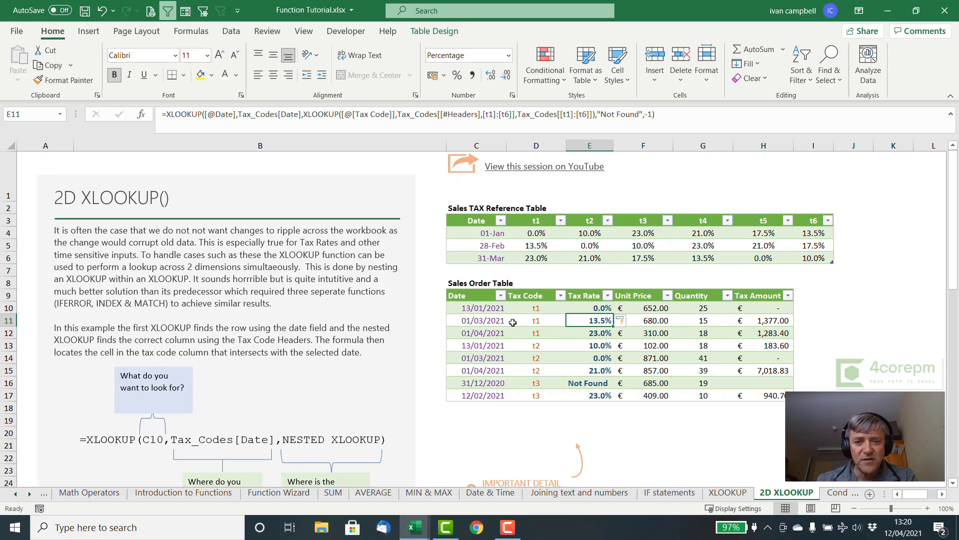
left_click(530, 320)
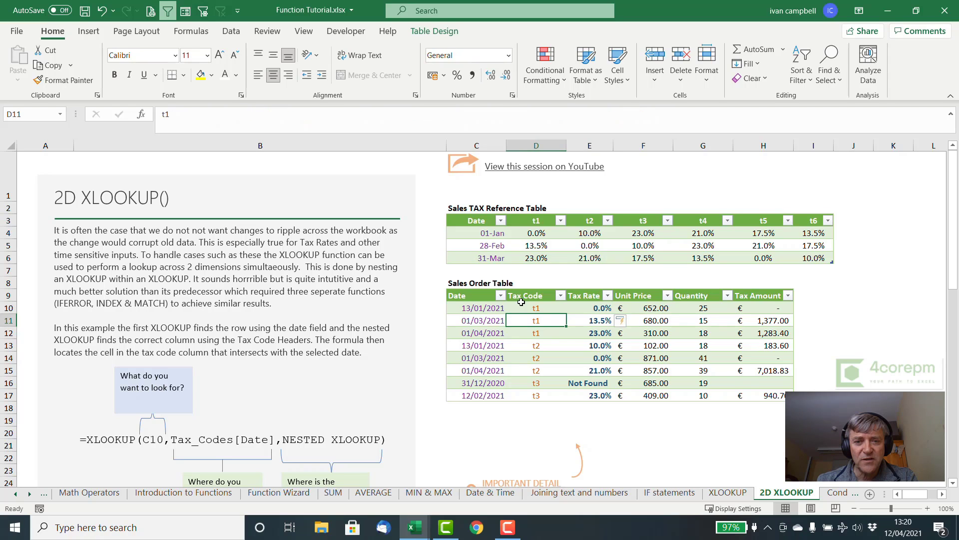
left_click(479, 245)
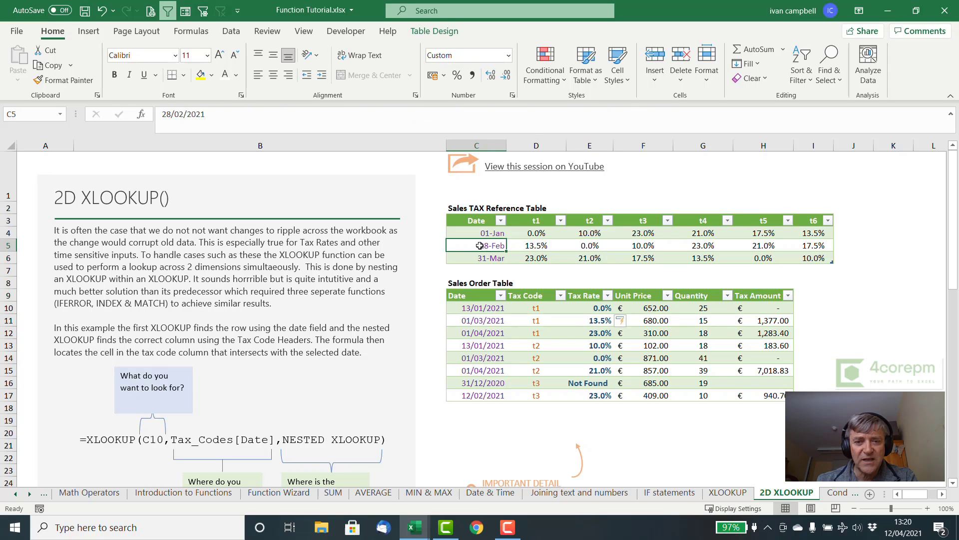
left_click(479, 257)
left_click(479, 245)
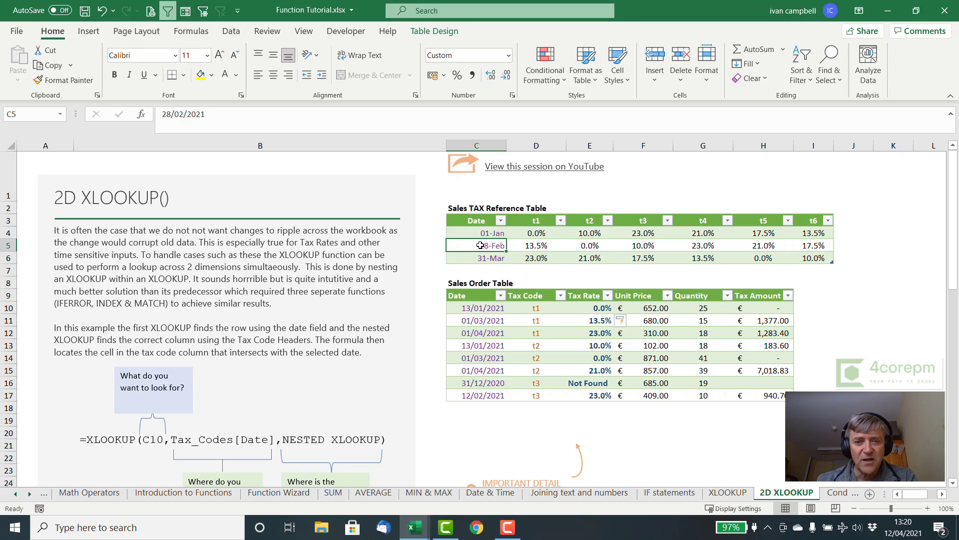
left_click(528, 245)
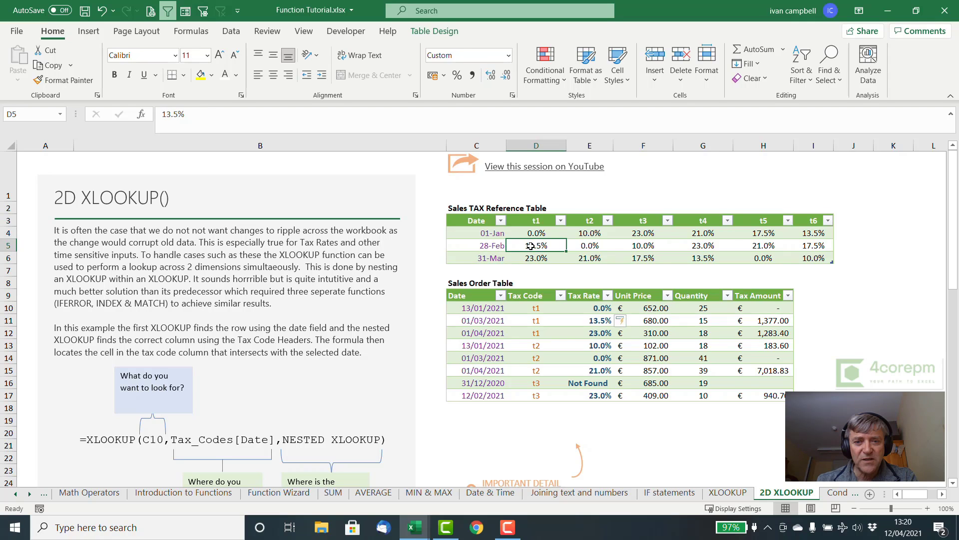
left_click(600, 323)
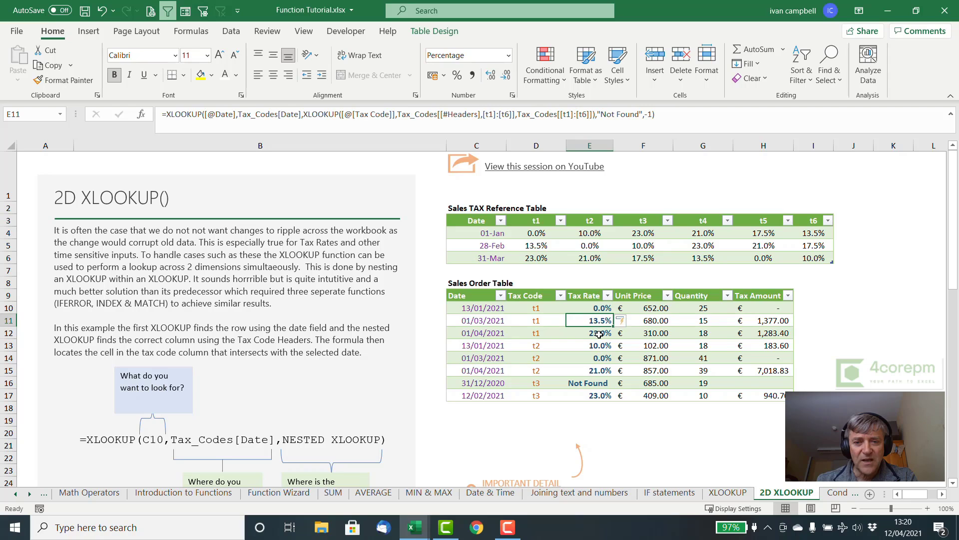
left_click(599, 333)
left_click(498, 333)
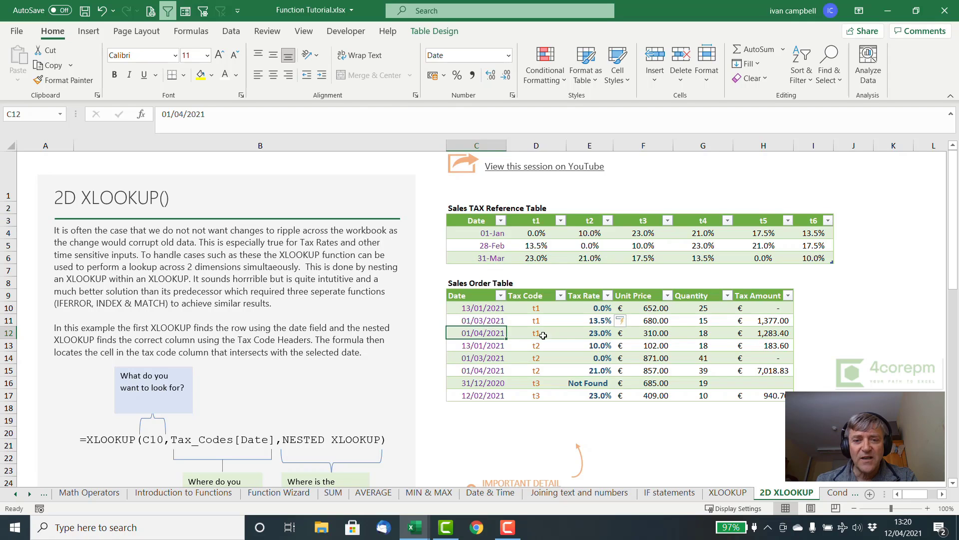
left_click(599, 334)
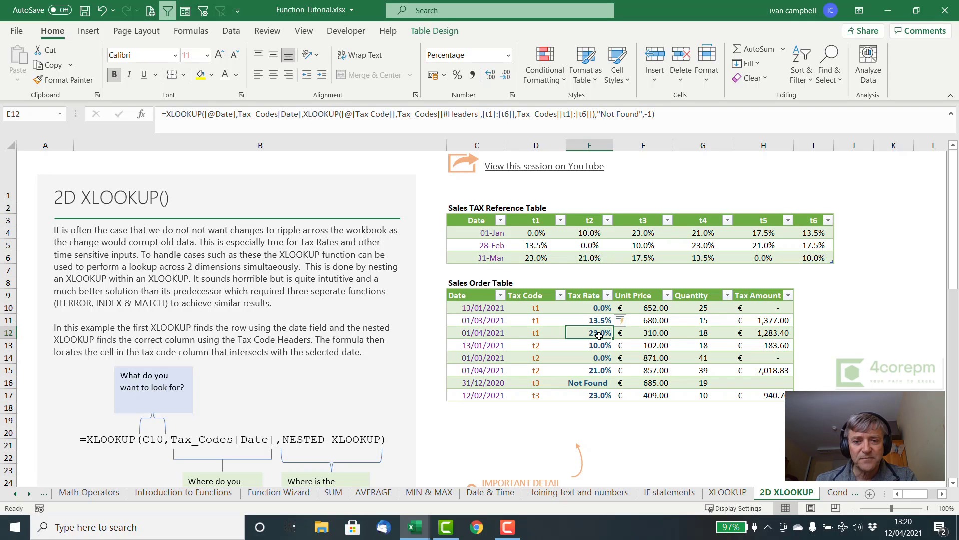
Inspect the if-not-found argument and order date behind the Tax Rate in E16, and return to the formula in E10
left_click(583, 382)
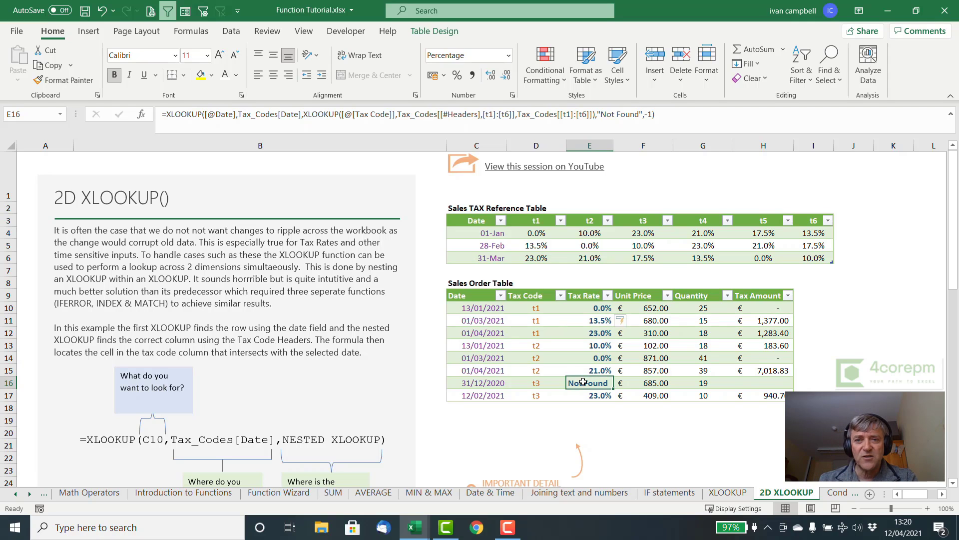
left_click_drag(600, 114, 639, 115)
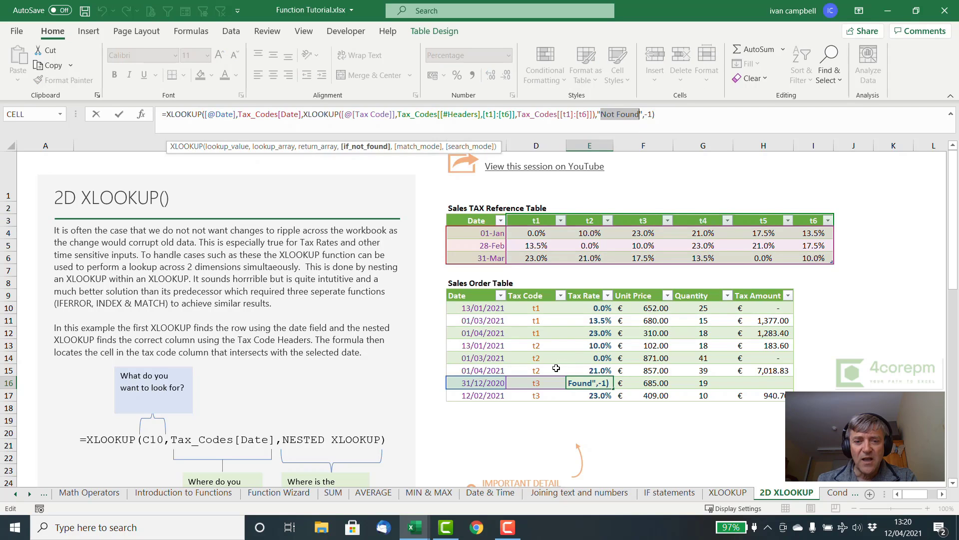
left_click(494, 384)
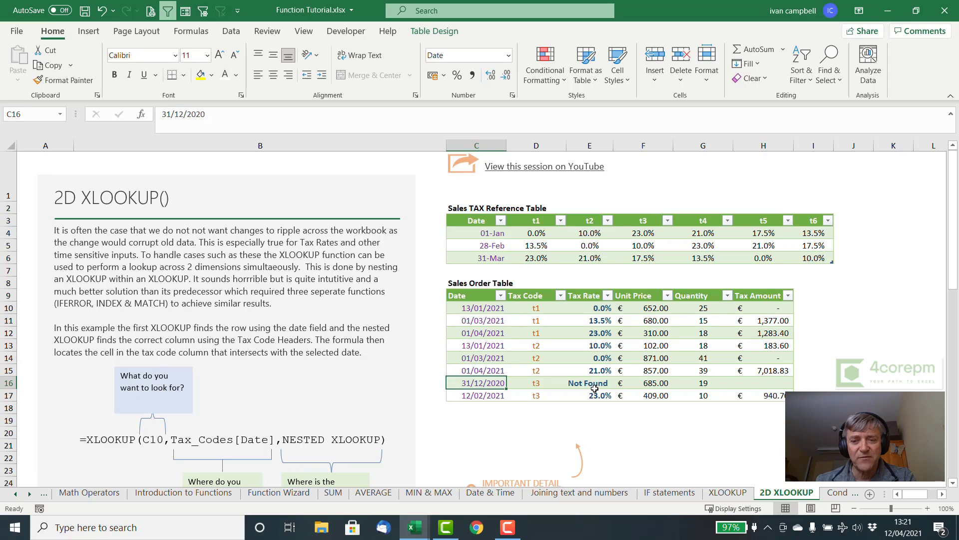
left_click(593, 308)
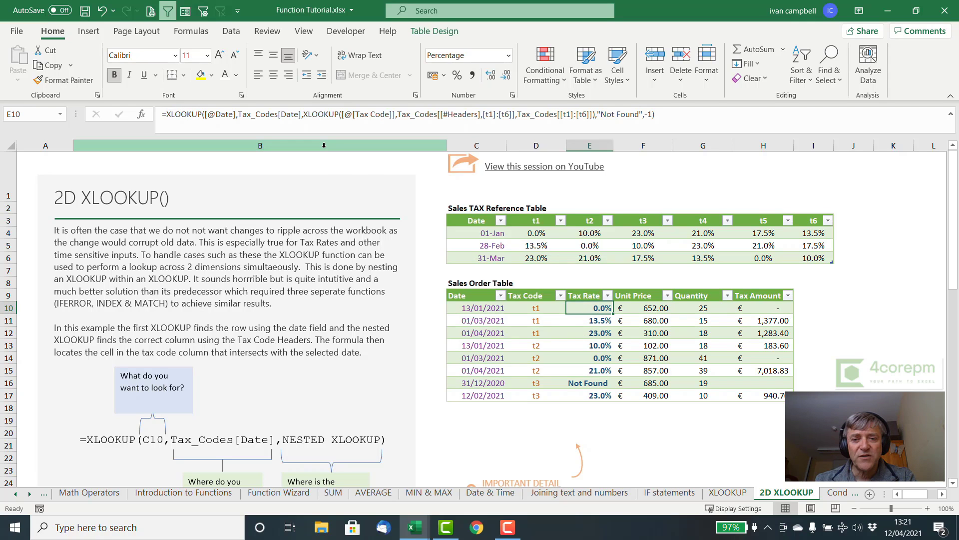